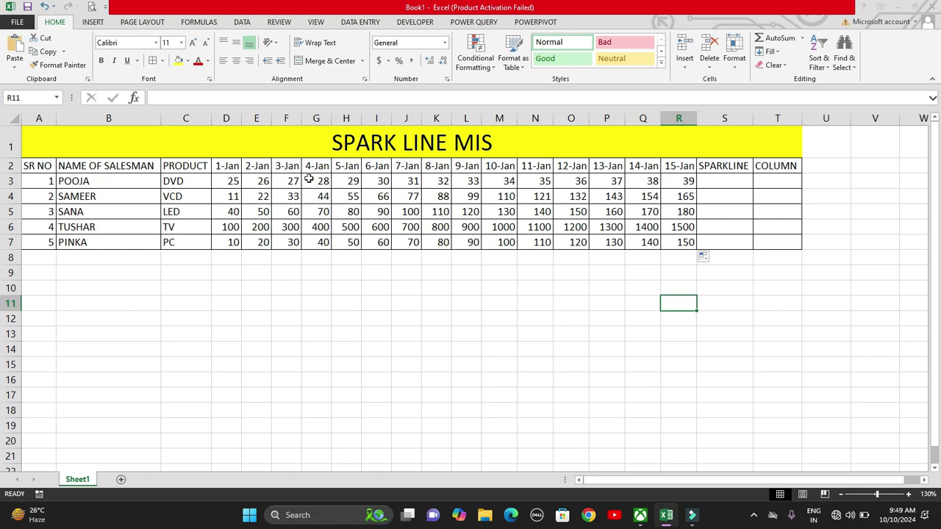
Point out the empty target cells S3 (SPARKLINE) and T3 (COLUMN), ending on S3
left_click(722, 184)
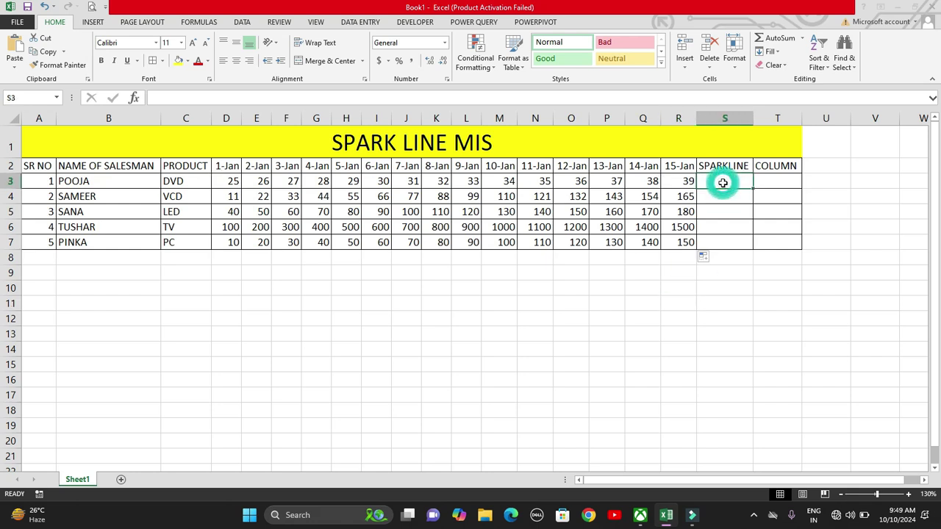
left_click(793, 183)
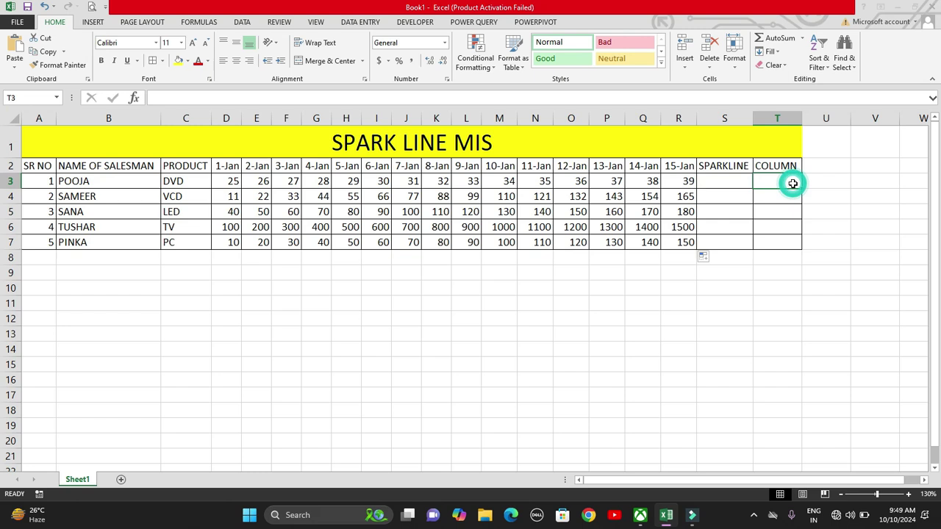
left_click(724, 184)
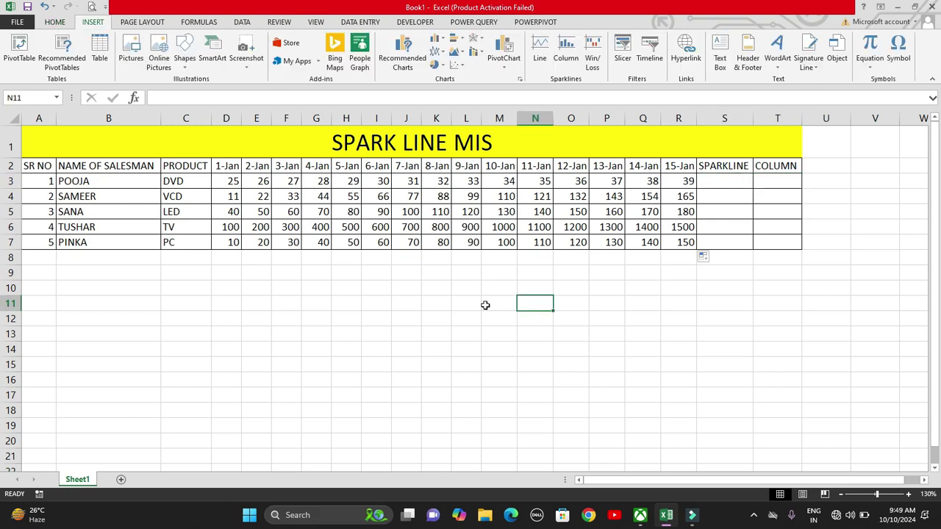
Insert a line sparkline in S3 using data range D3:R3
left_click(725, 181)
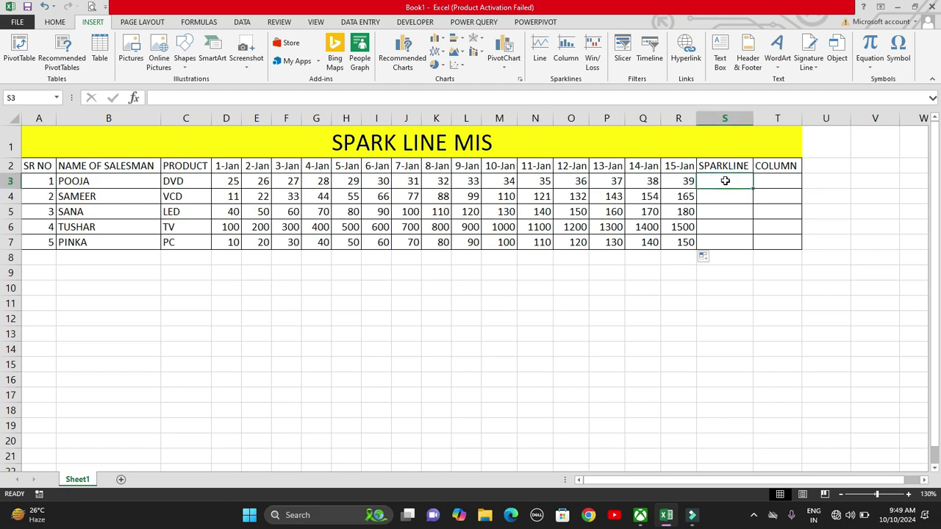
left_click(89, 23)
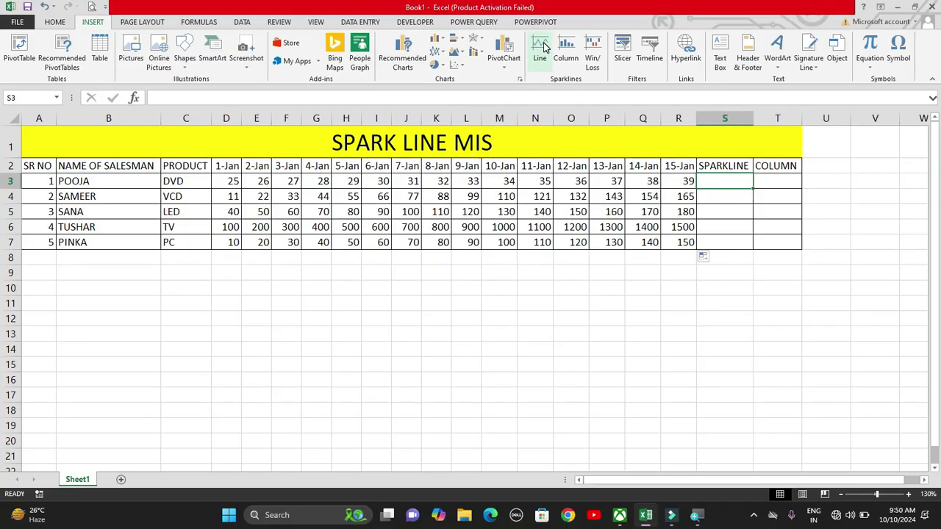
left_click(544, 51)
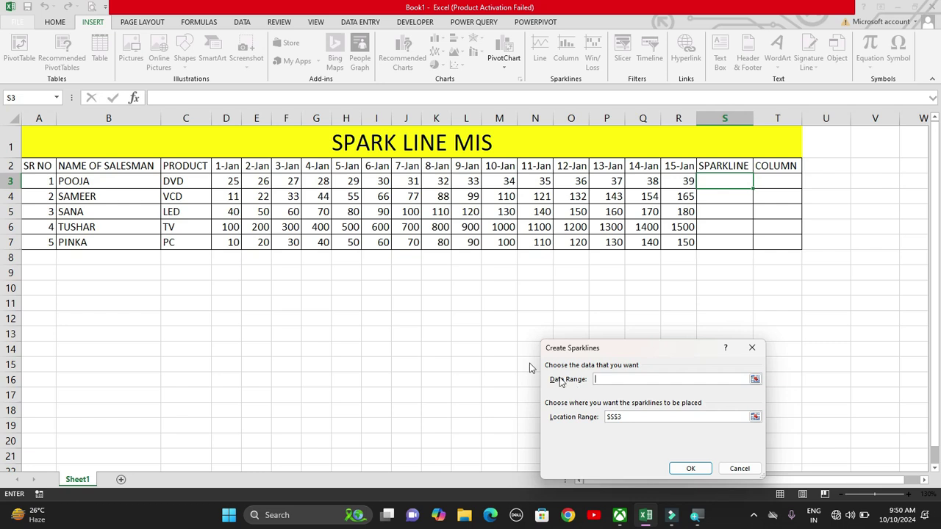
left_click(221, 182)
left_click_drag(221, 182, 671, 185)
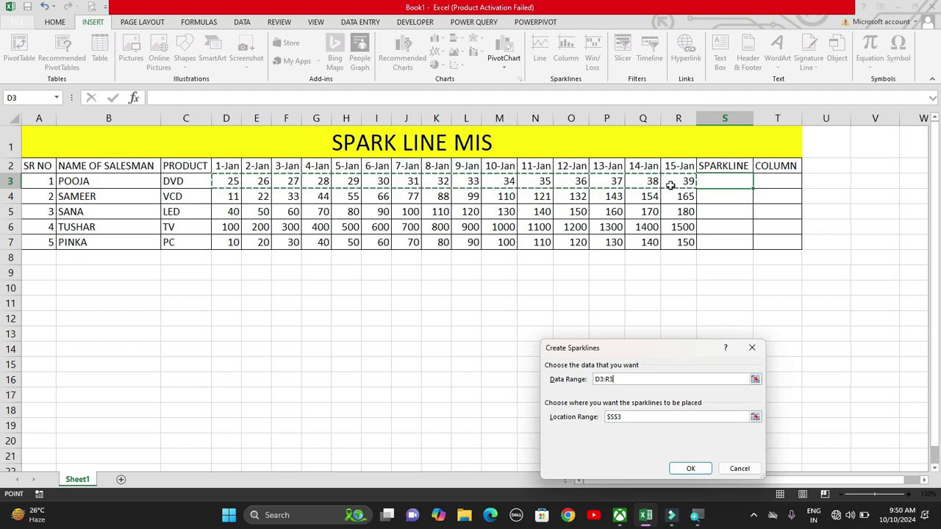
left_click(688, 468)
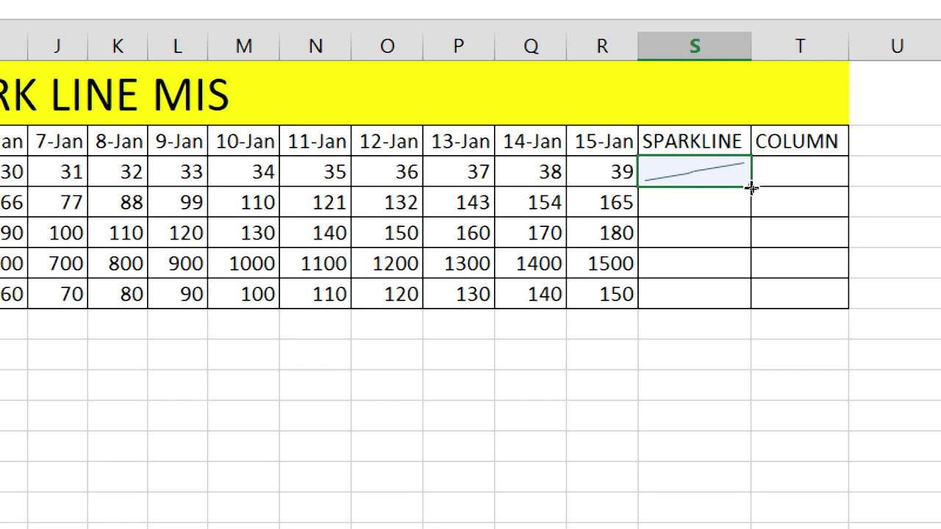
Fill the S3 line sparkline down through S7, then return to cell D3
left_click_drag(751, 188, 753, 311)
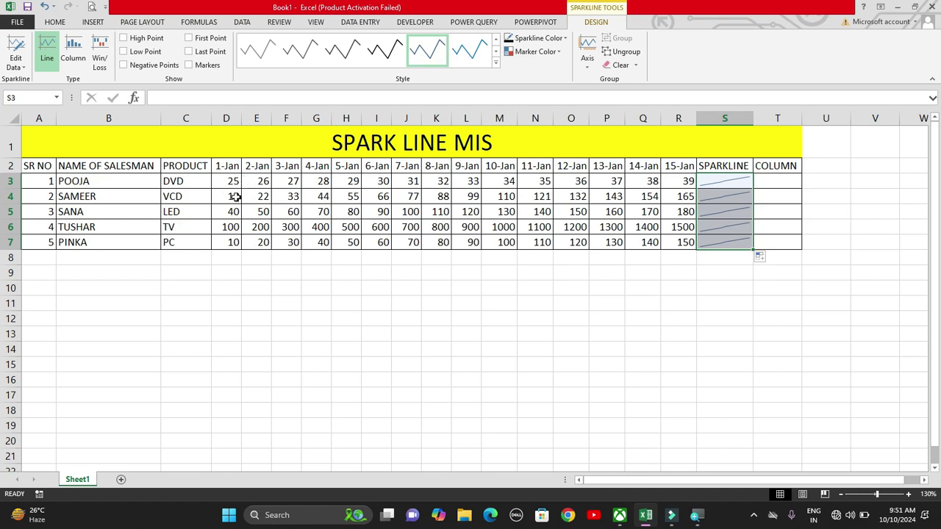
left_click(227, 184)
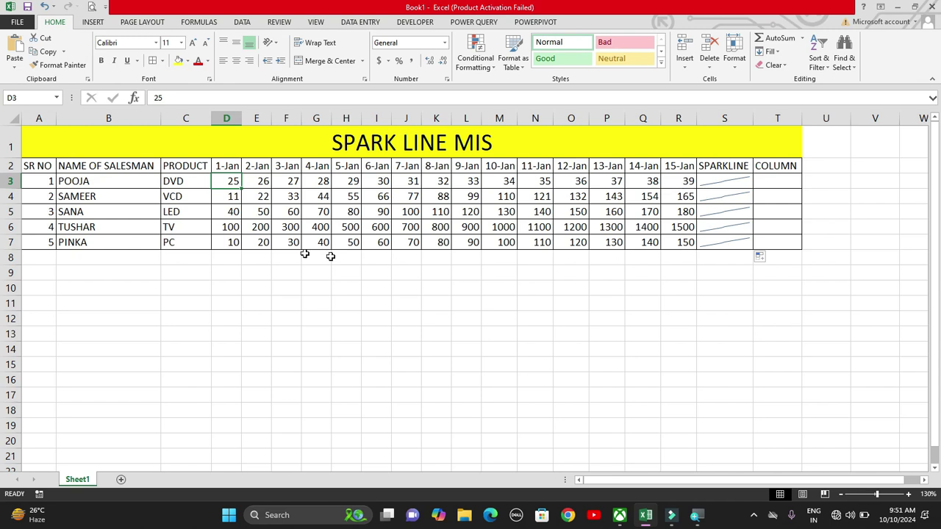
Change row 3's figures: 500 in I3 and 200 in N3
left_click(379, 182)
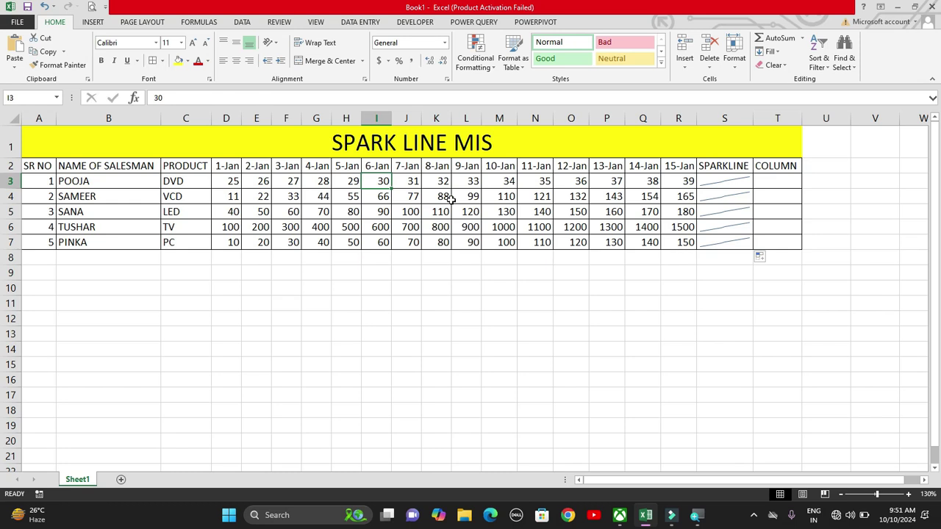
type("500")
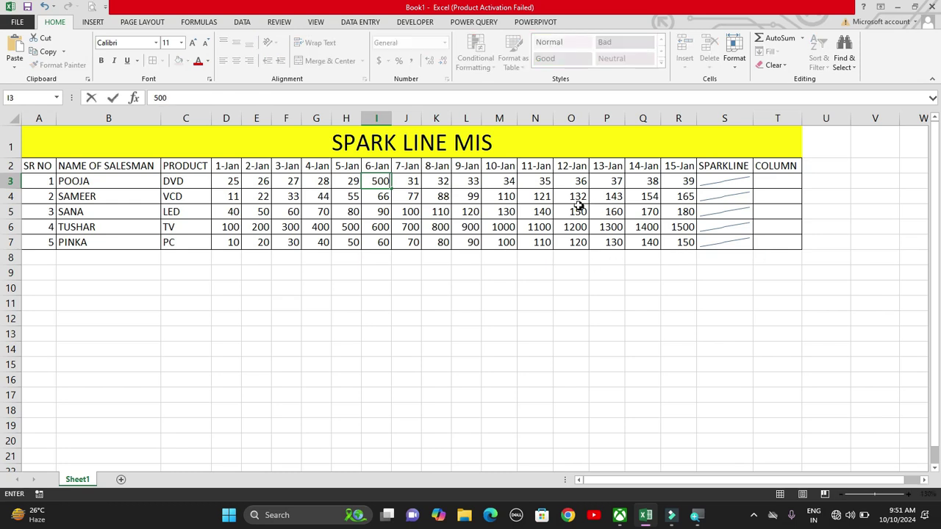
left_click(542, 182)
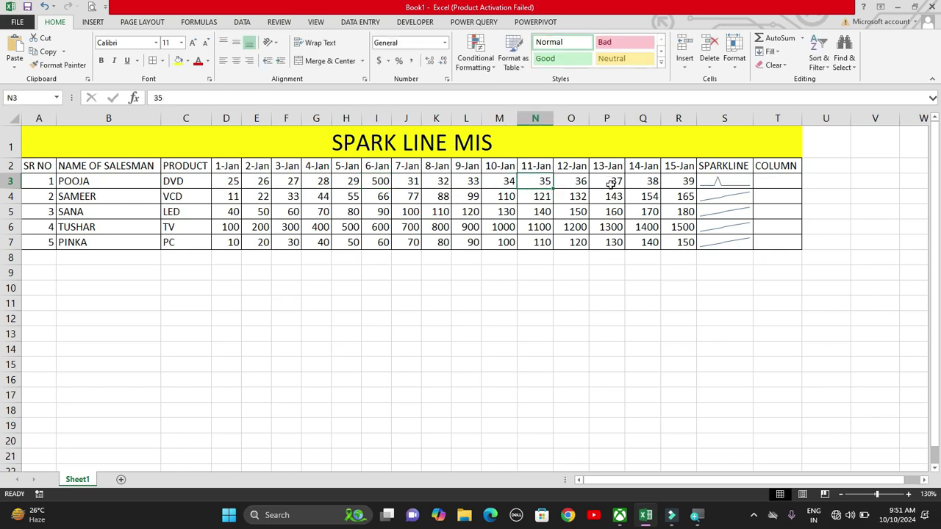
type("200")
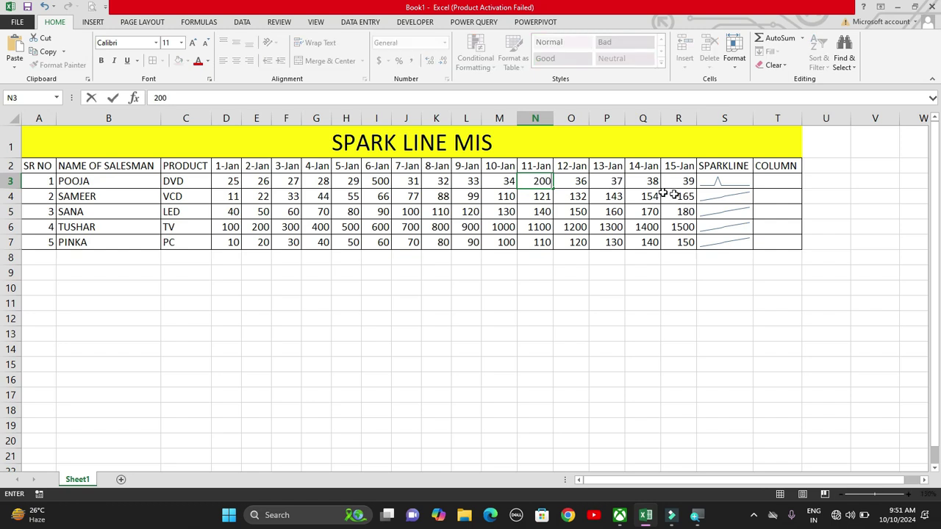
left_click(650, 195)
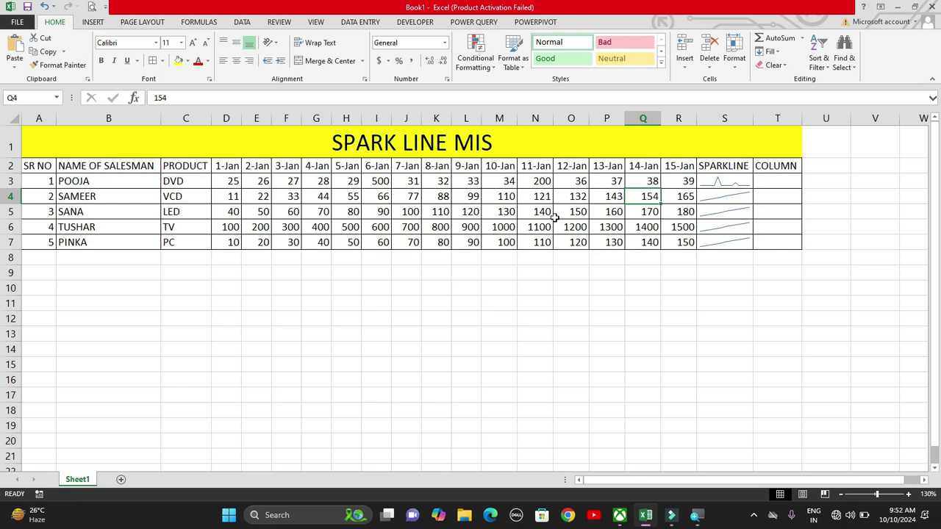
Change row 4's figures: 200 in J4, 450 in N4 and 60 in D4
left_click(416, 198)
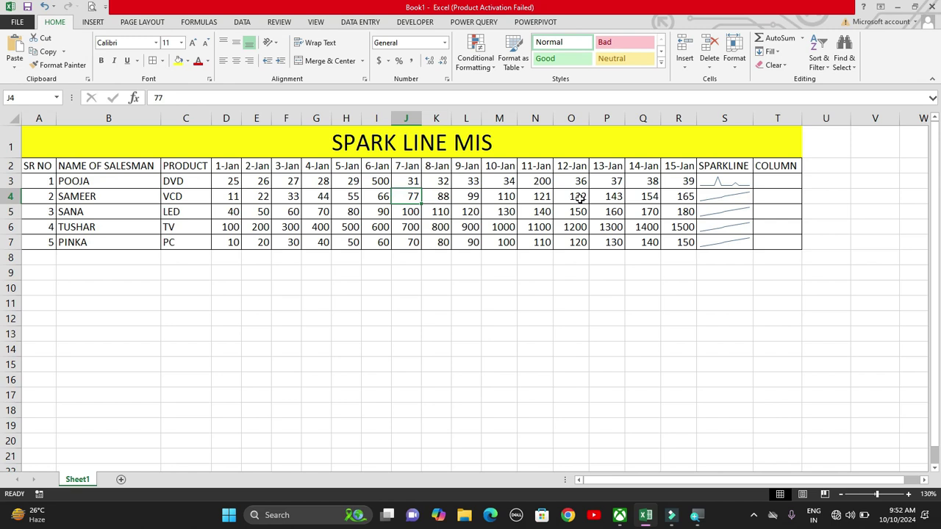
type("200")
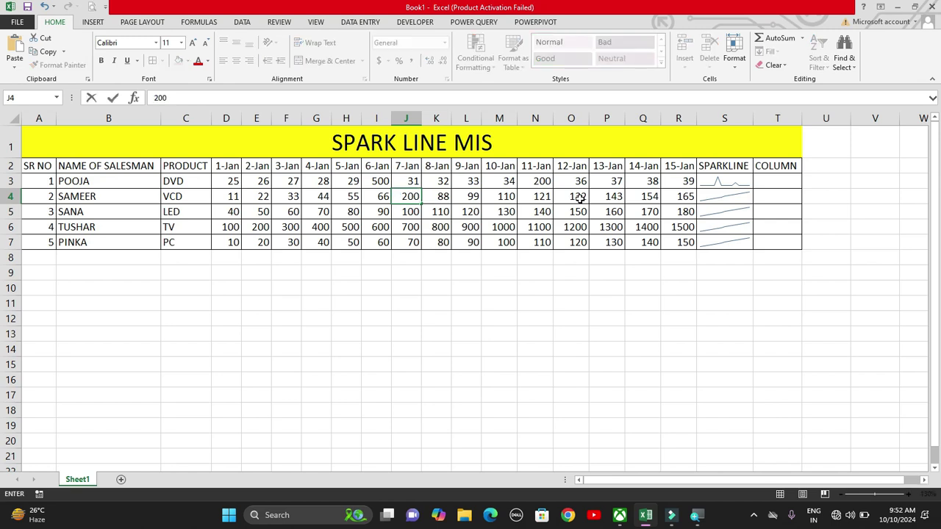
key("Right")
key("Right")
key("Right")
key("Right")
type("450")
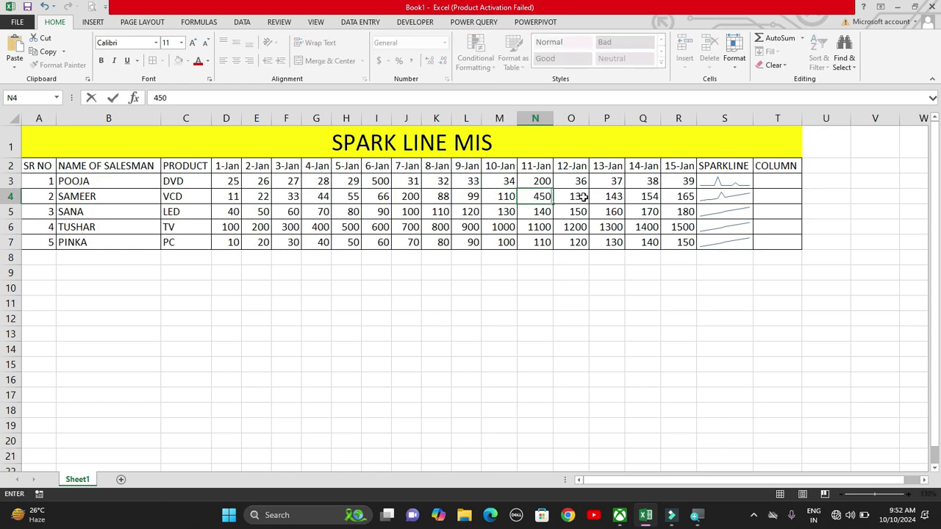
left_click(581, 199)
left_click(233, 199)
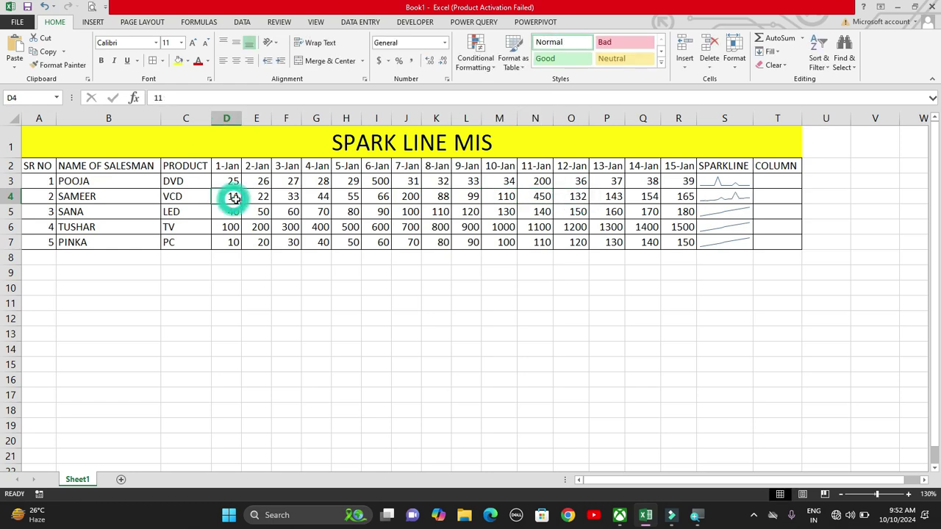
type("60")
left_click(352, 212)
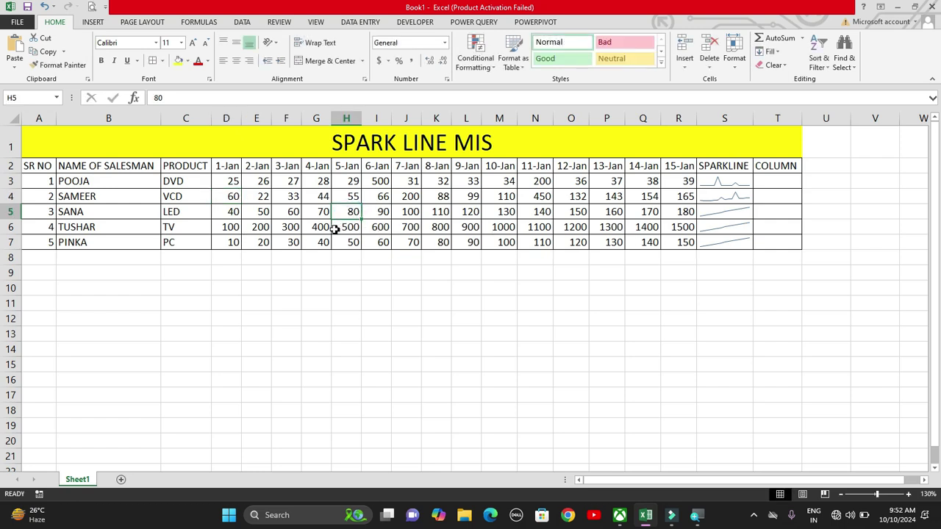
Enter row 6 spikes: 400 in G6, 1000 in J6, 50000 in K6, 400 in O6
left_click(318, 230)
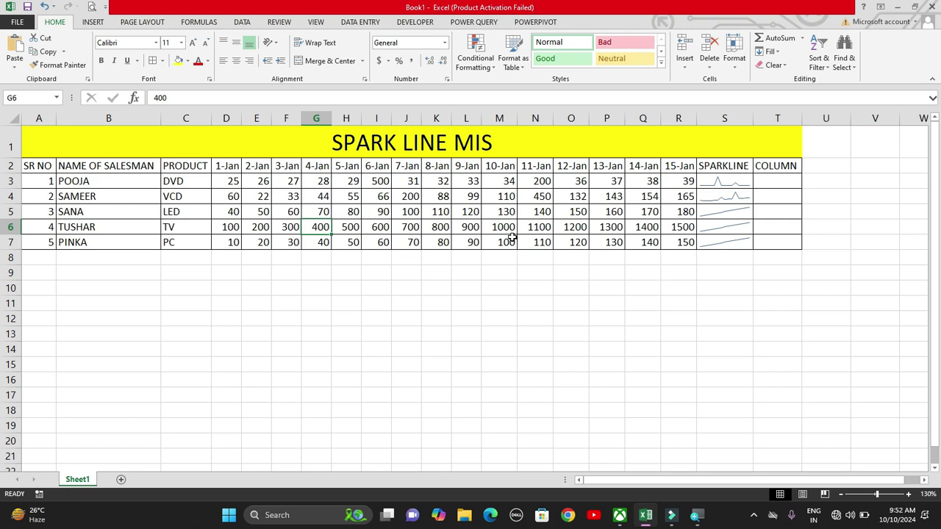
type("400")
key("Right")
key("Right")
key("Right")
type("1000")
key("Right")
type("50000")
key("Right")
key("Right")
key("Right")
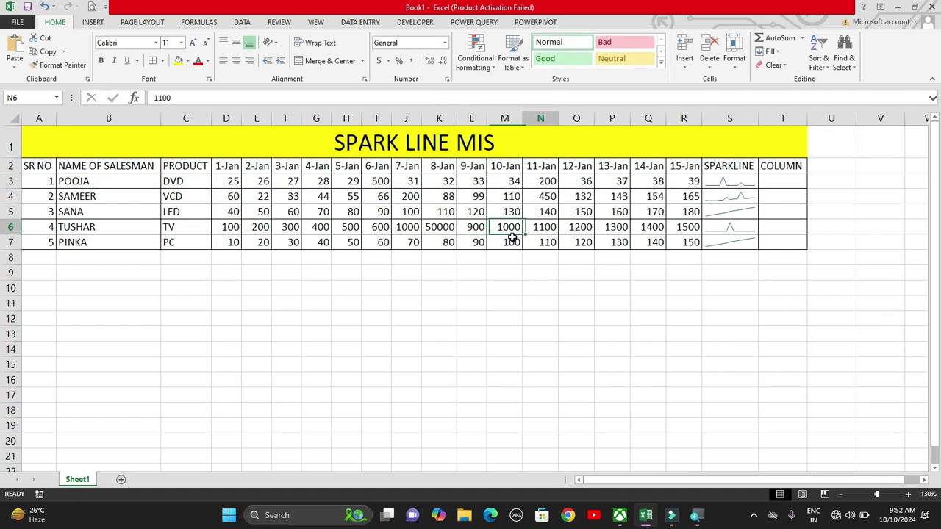
key("Right")
type("400")
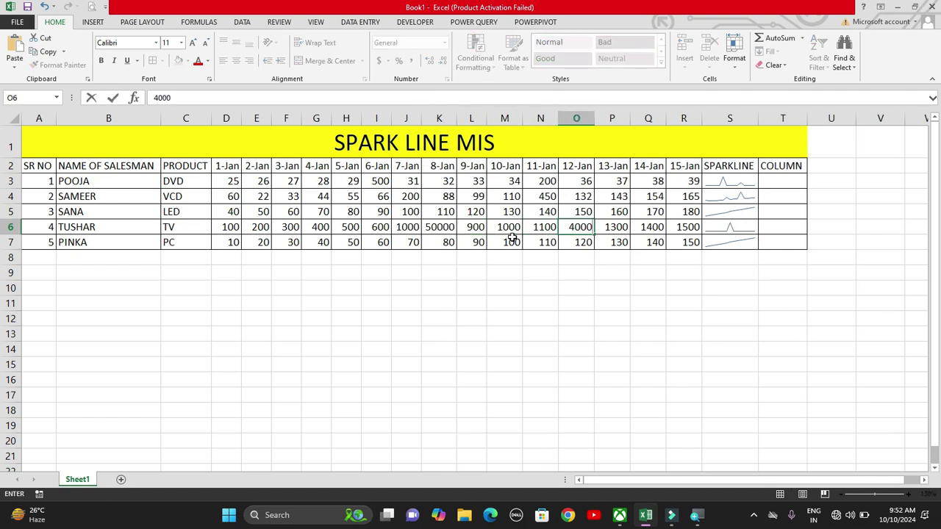
left_click(727, 210)
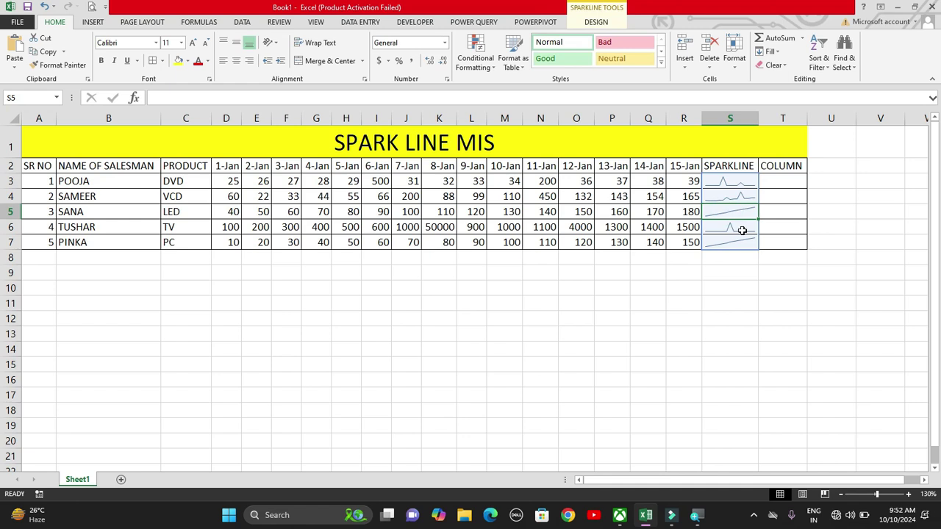
Enter 100, 5000, 600 and 8000 across G7:J7
left_click(317, 242)
type("100")
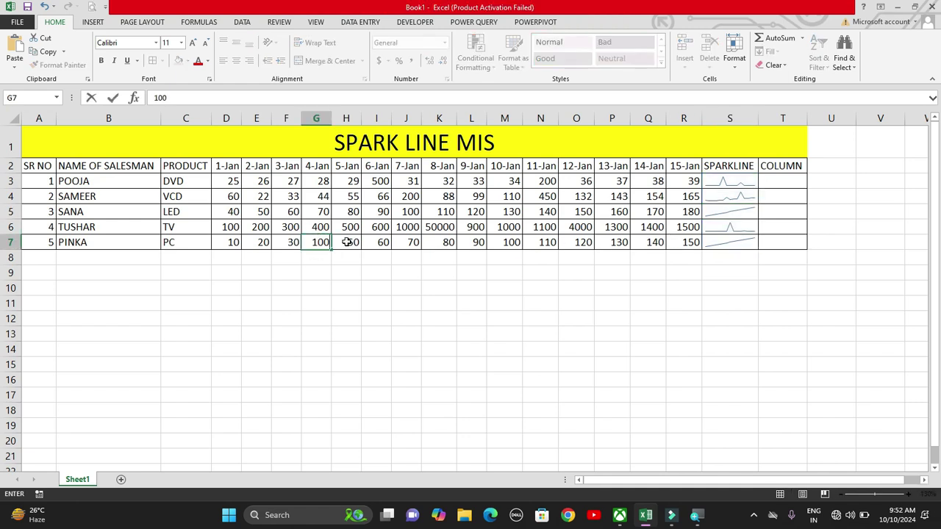
key("Tab")
type("5000")
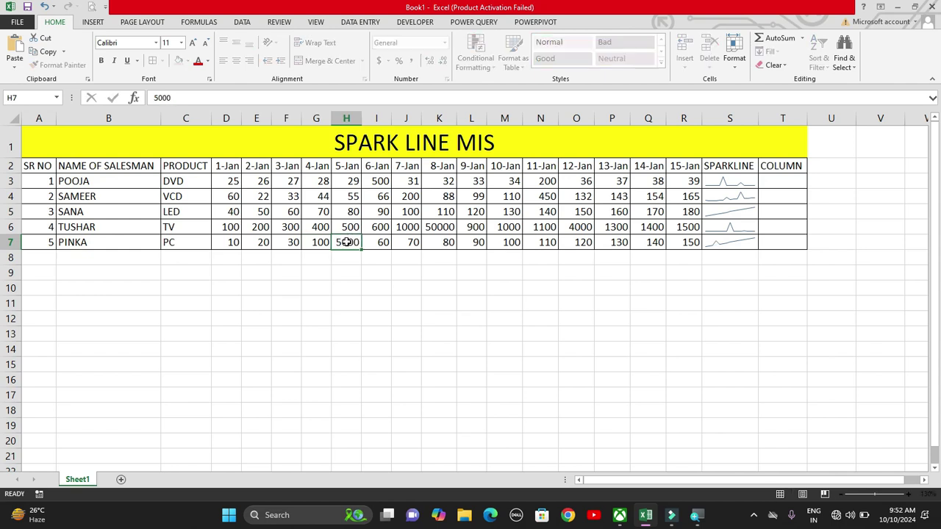
key("Tab")
type("600")
key("Tab")
type("8000")
key("Tab")
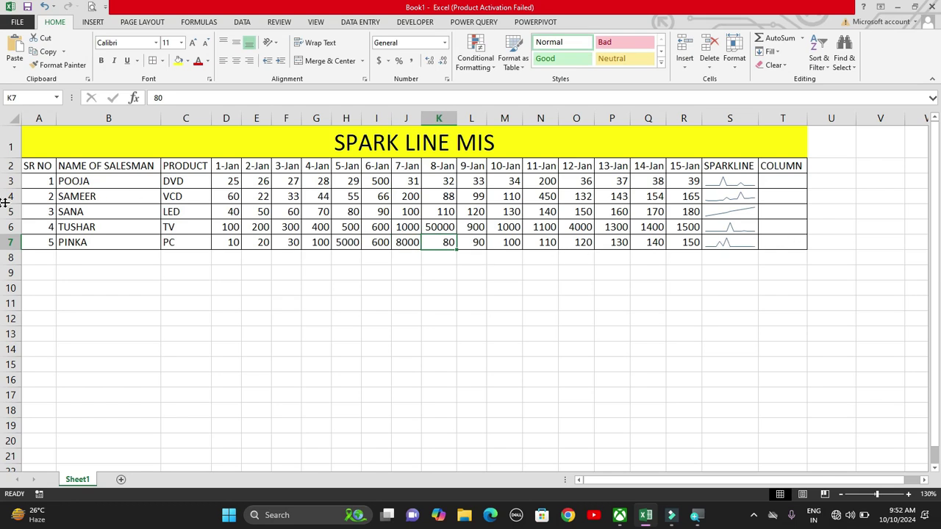
Set rows 3–7 to a row height of 20, then select the line sparklines in S3:S7
left_click_drag(11, 181, 11, 243)
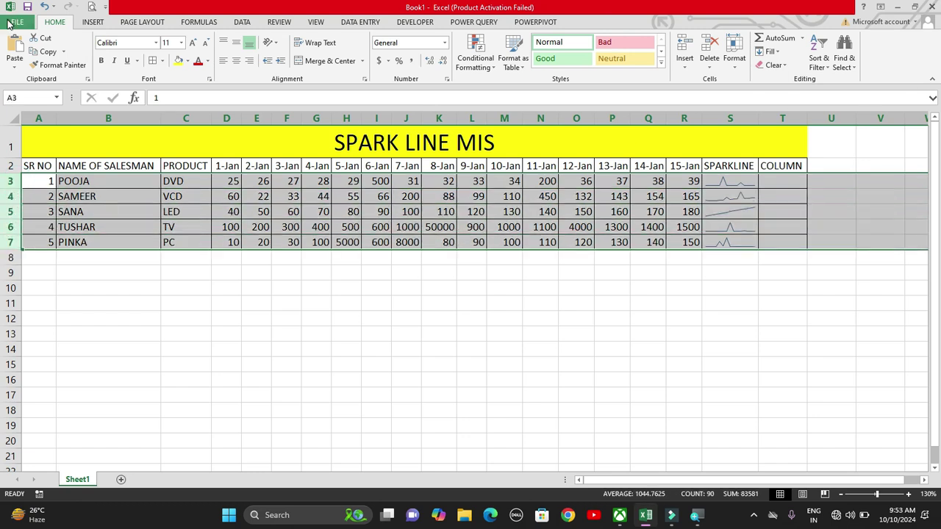
right_click(15, 181)
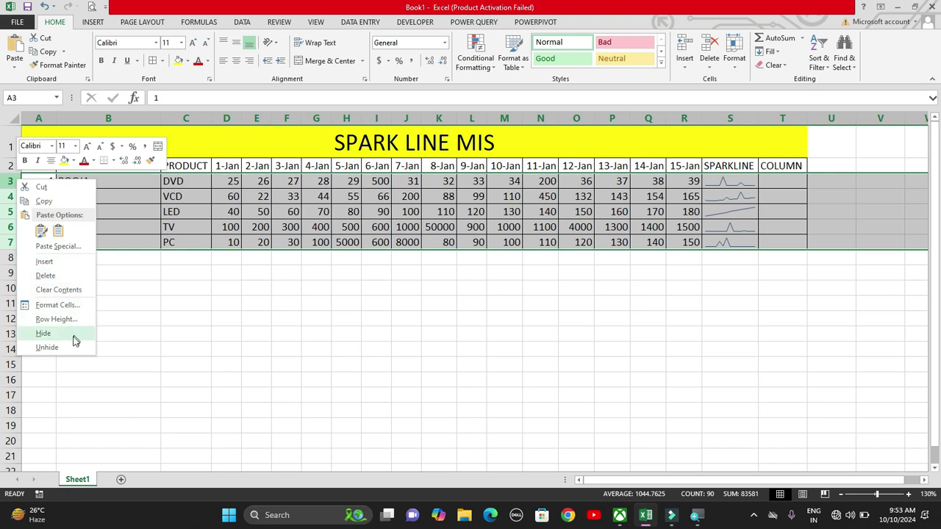
left_click(78, 319)
type("20")
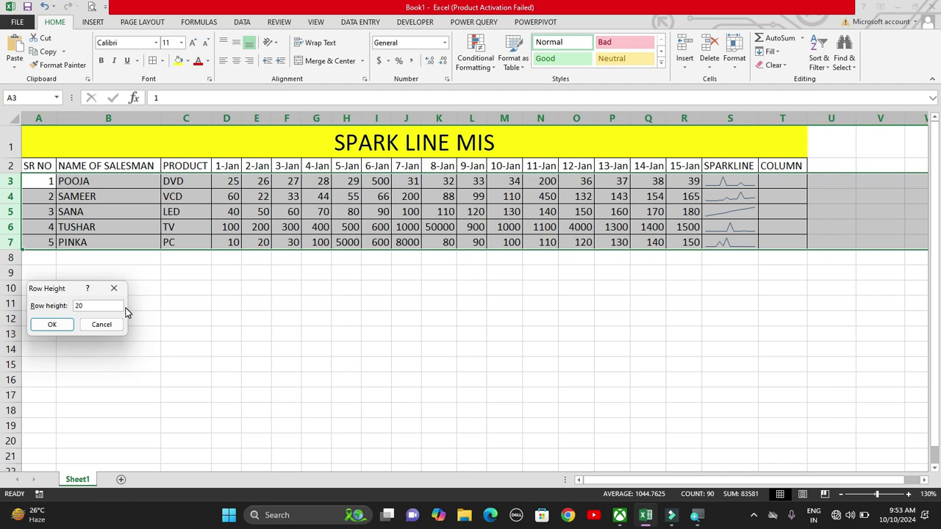
key("Return")
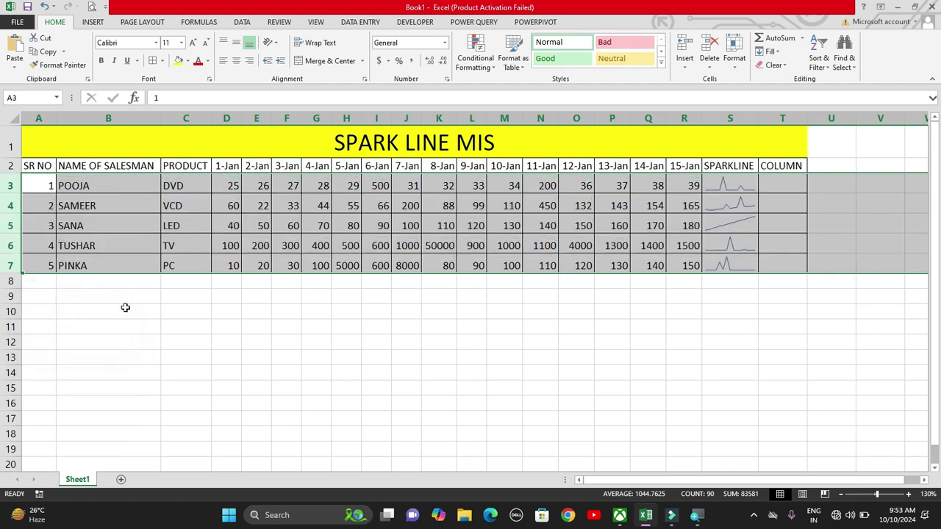
left_click_drag(731, 185, 731, 266)
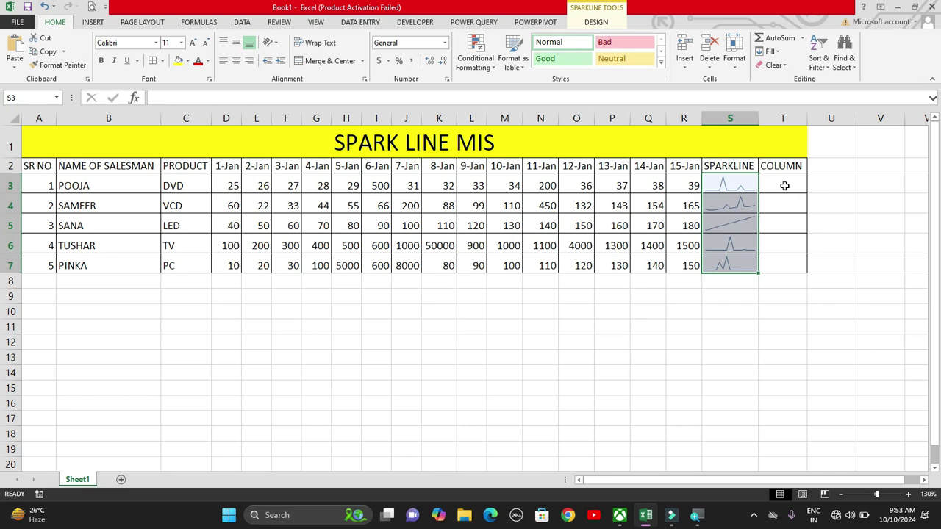
Insert a column sparkline in T3 from data range D3:R3
left_click(785, 186)
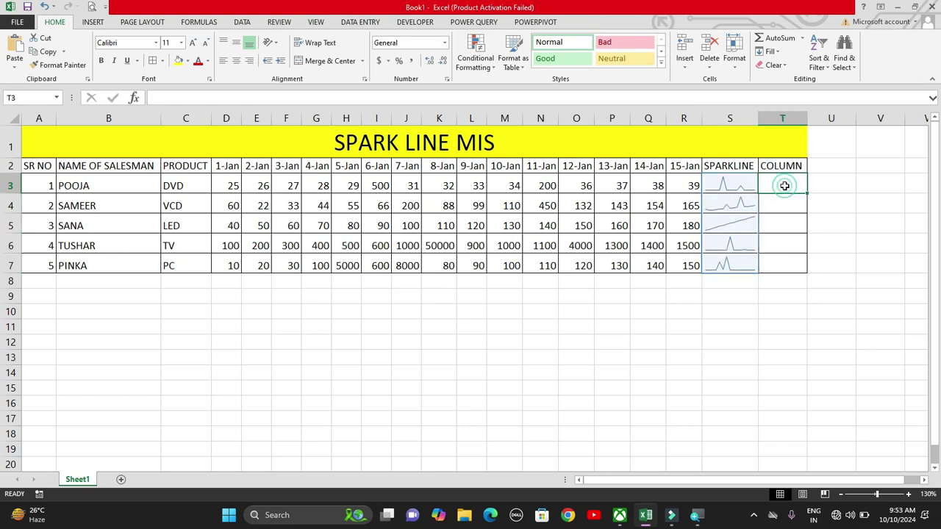
left_click(94, 22)
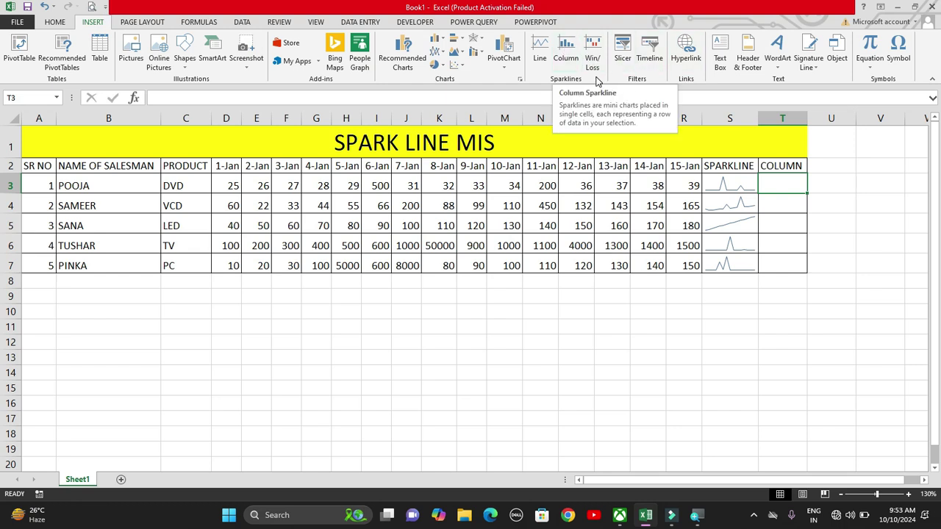
left_click(566, 48)
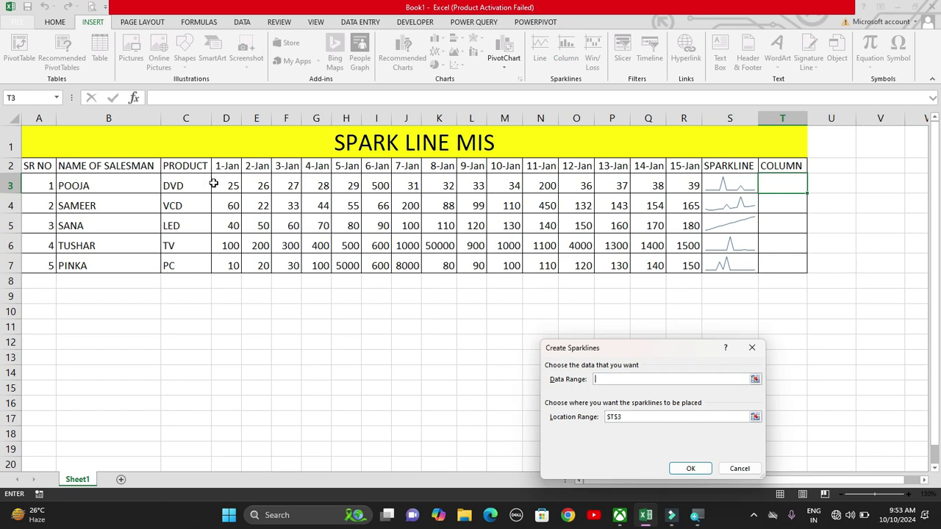
left_click_drag(220, 184, 691, 185)
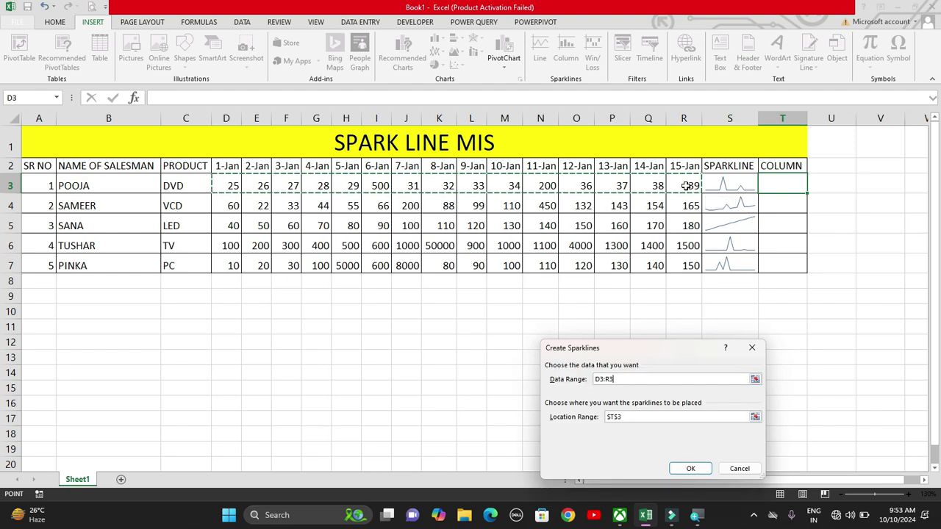
left_click(694, 471)
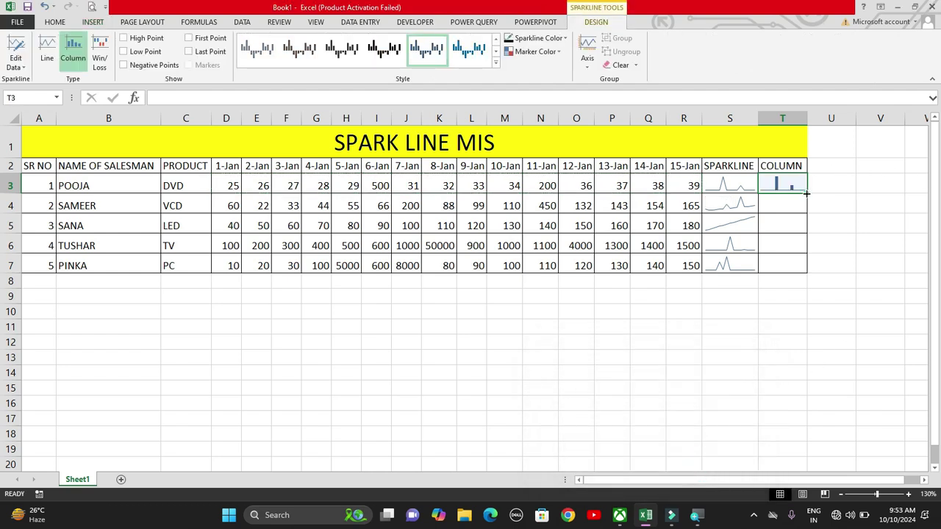
Copy the T3 column sparkline down to T7 and widen columns S and T
left_click_drag(806, 193, 808, 271)
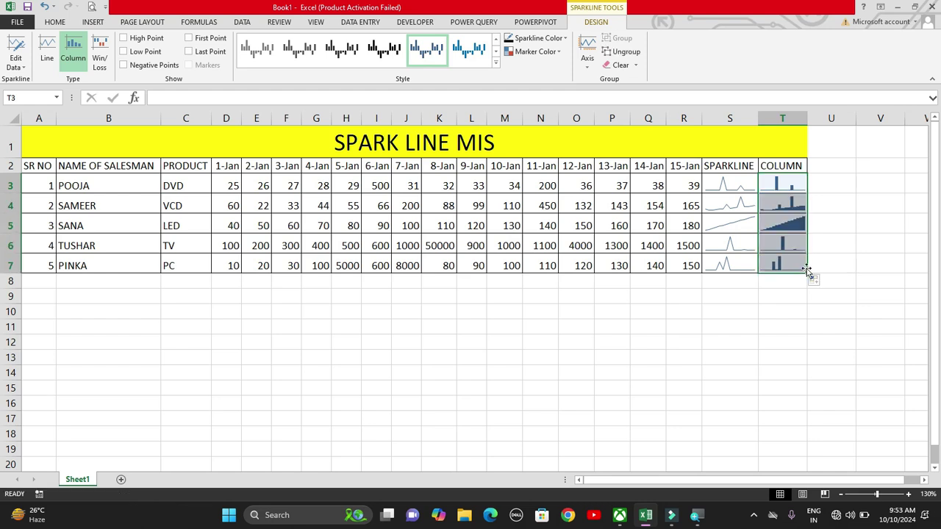
left_click_drag(807, 118, 839, 120)
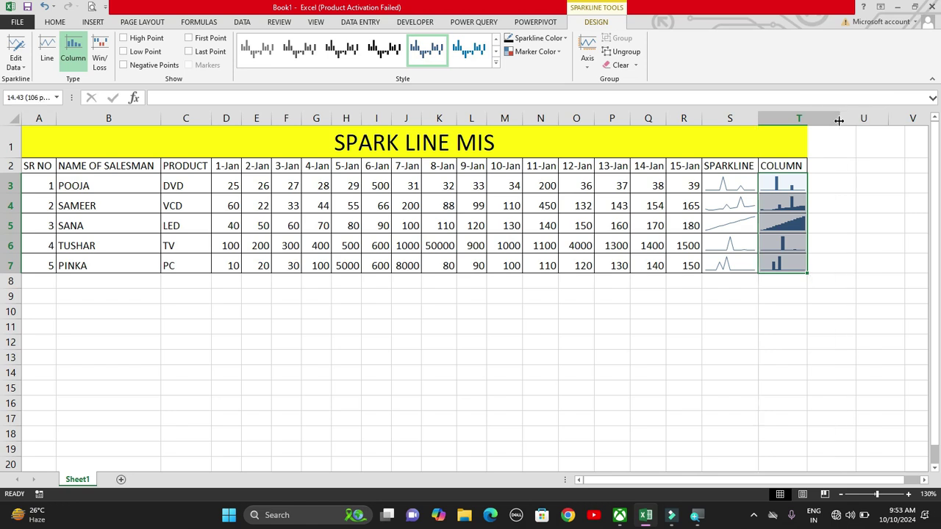
left_click_drag(760, 118, 770, 118)
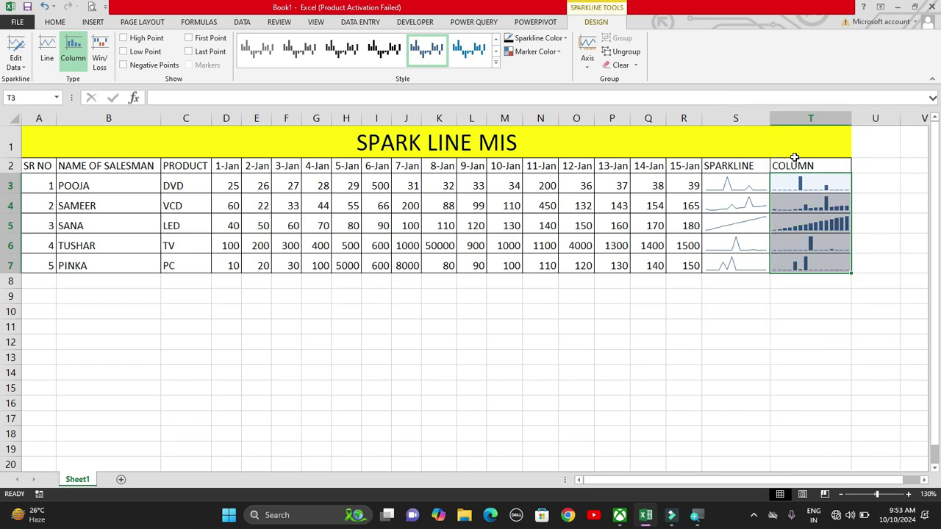
left_click_drag(850, 117, 865, 117)
left_click_drag(769, 118, 778, 118)
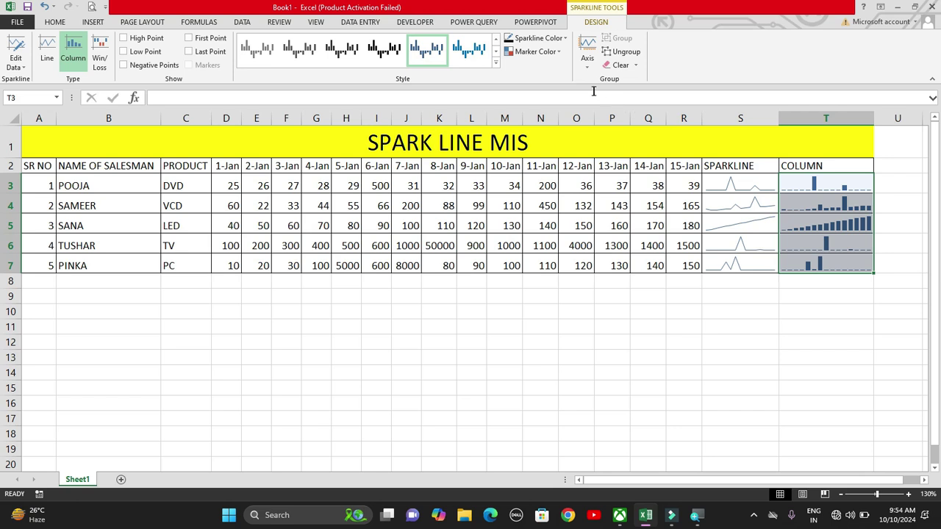
Set the high point marker colour of the T3:T7 column sparklines to green
left_click_drag(800, 186, 800, 266)
left_click(560, 54)
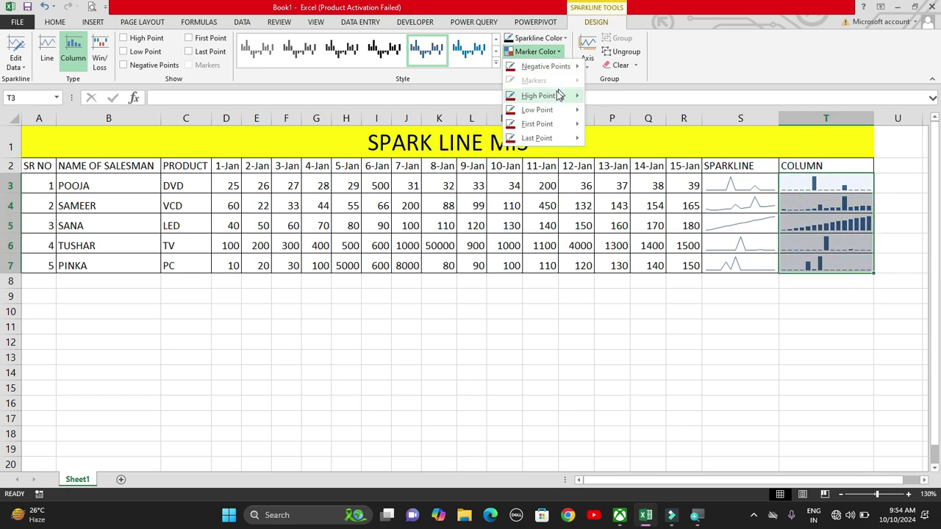
mouse_move(555, 98)
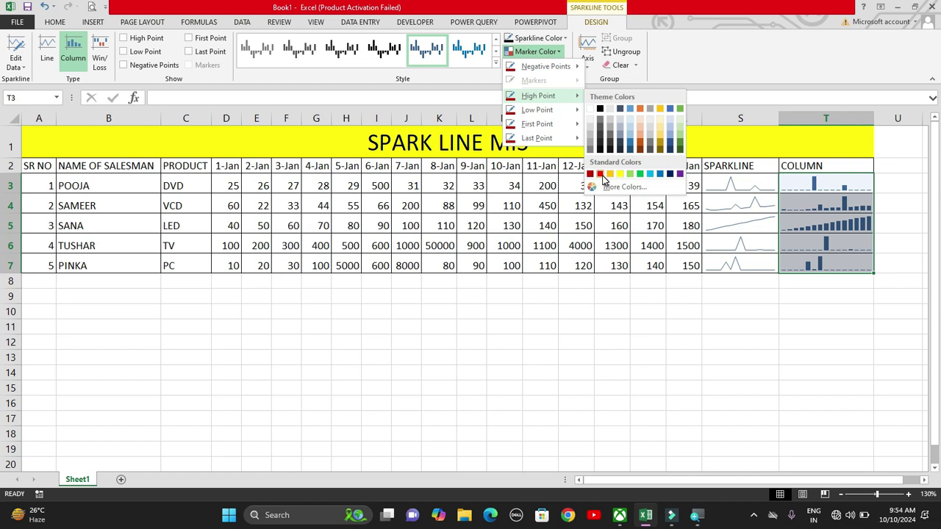
left_click(601, 179)
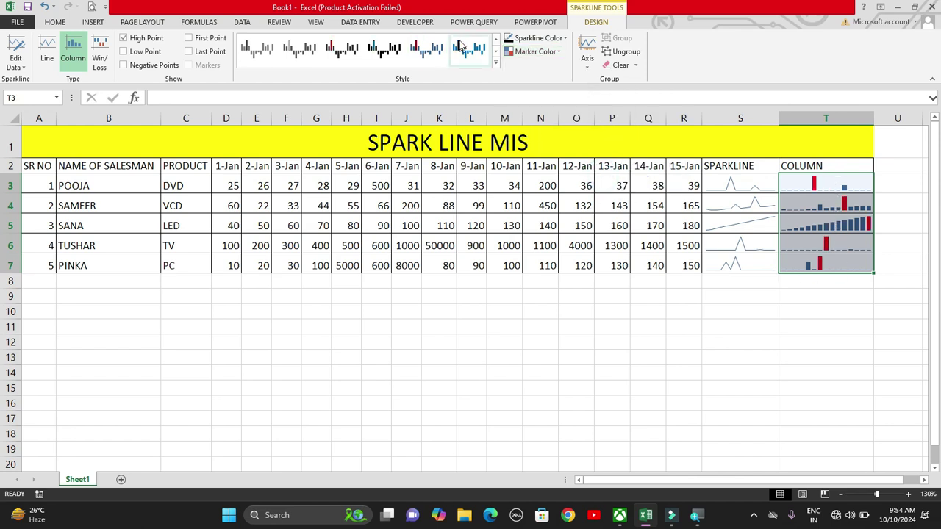
left_click(557, 52)
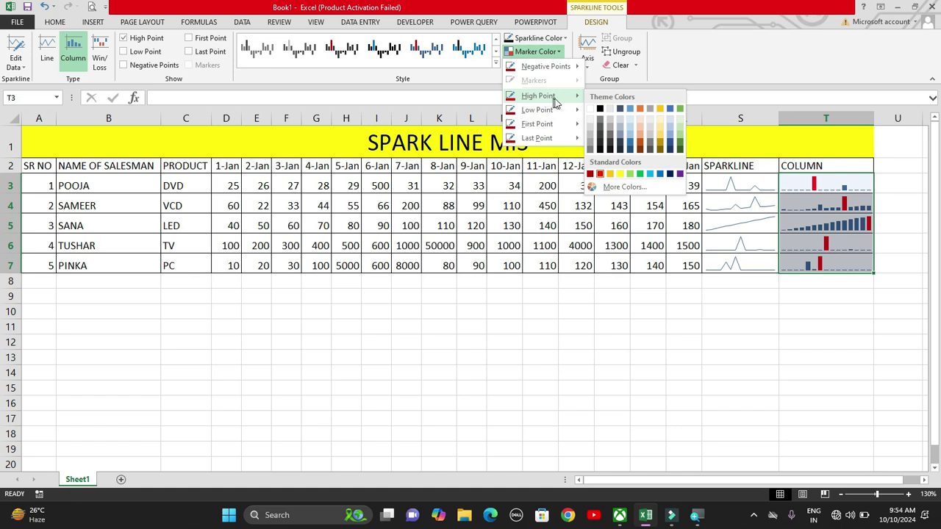
right_click(567, 102)
left_click(546, 98)
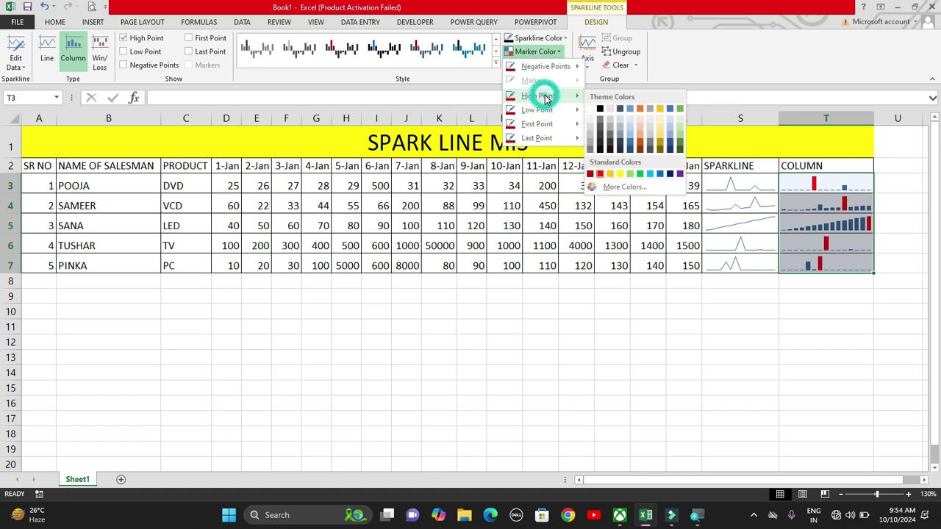
left_click(640, 174)
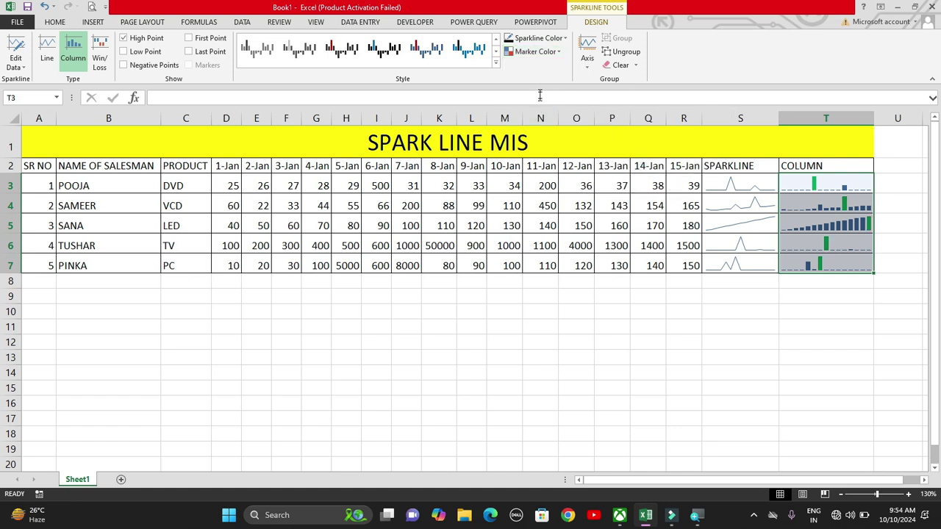
Set the low point marker colour of the column sparklines to red
left_click(553, 56)
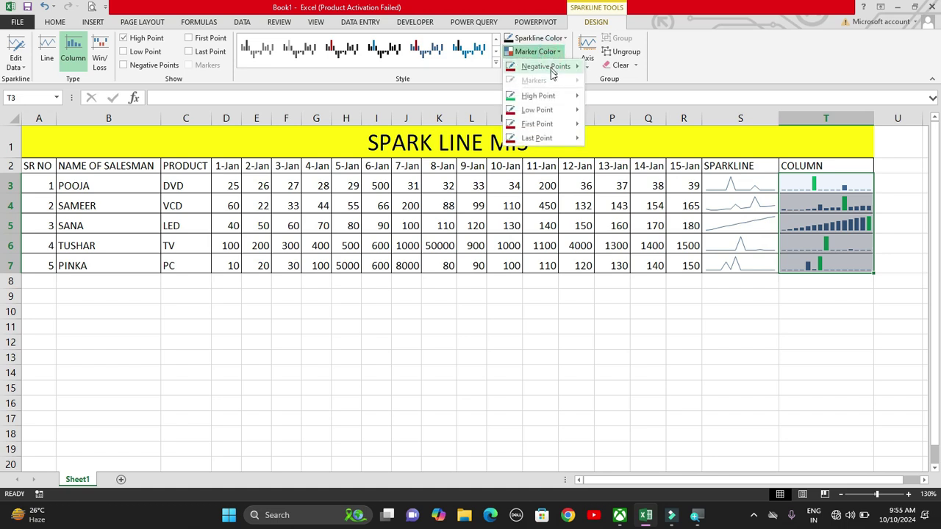
mouse_move(541, 117)
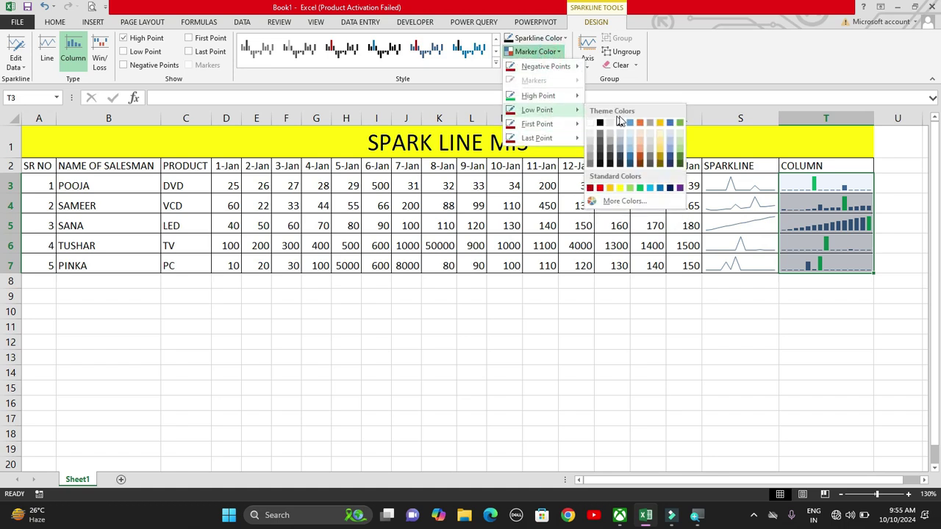
left_click(604, 189)
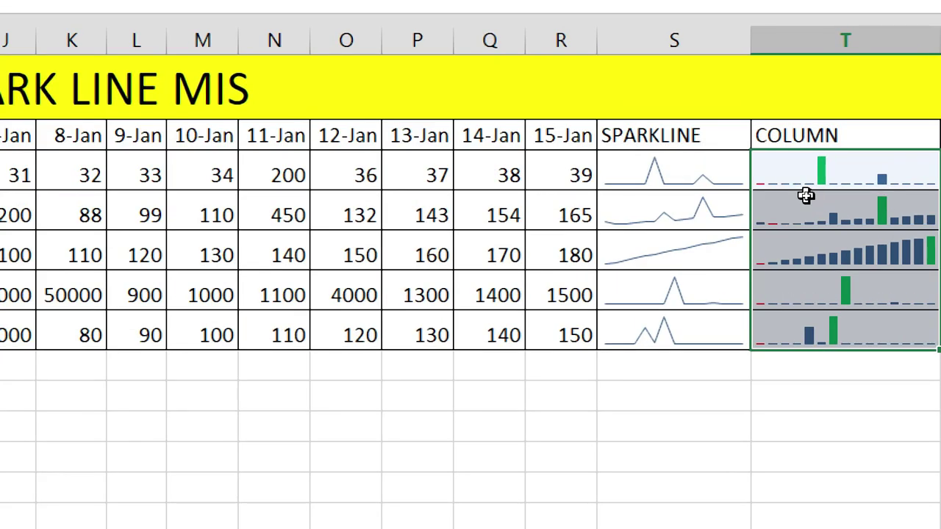
Set the high point marker colour of the S3:S7 line sparklines to green
left_click_drag(735, 186, 733, 263)
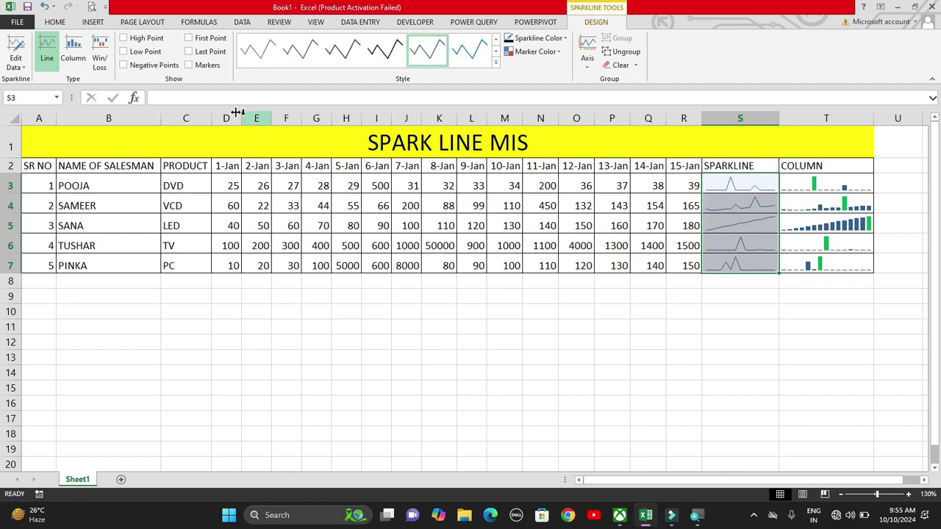
left_click(553, 55)
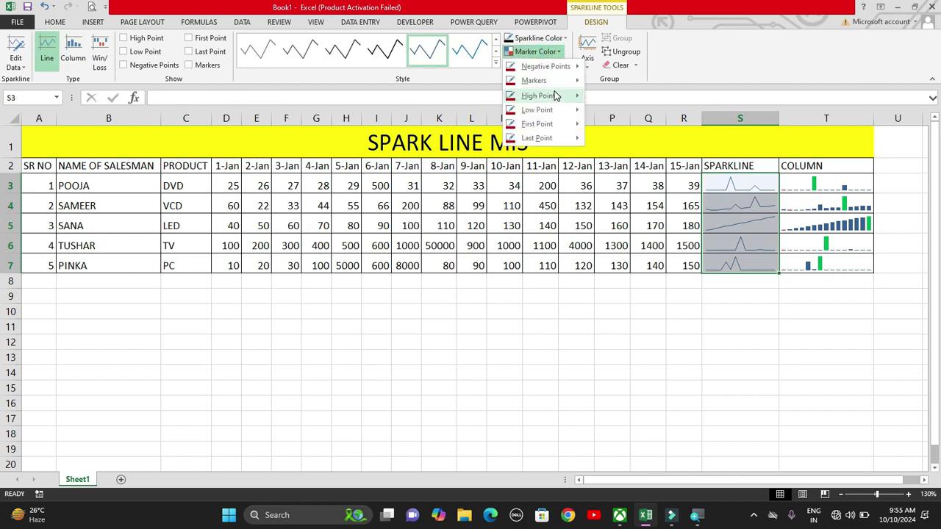
mouse_move(557, 97)
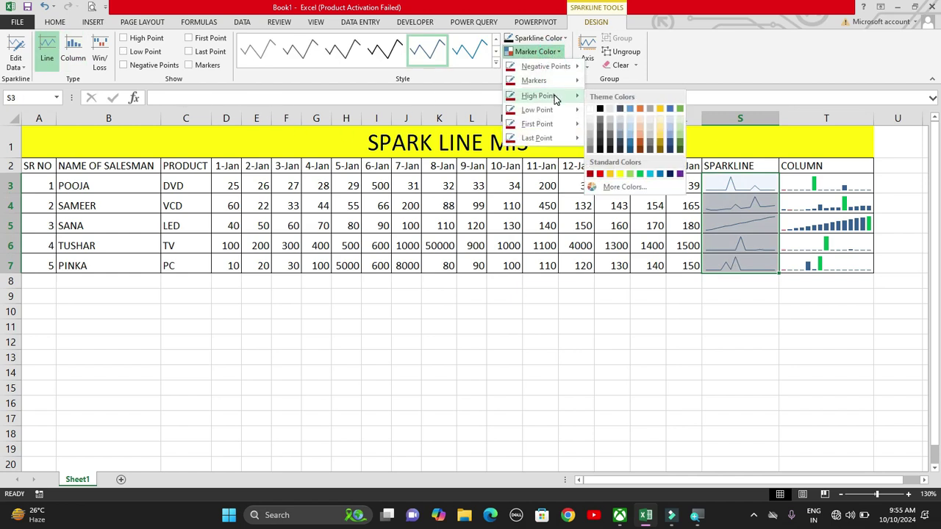
left_click(647, 174)
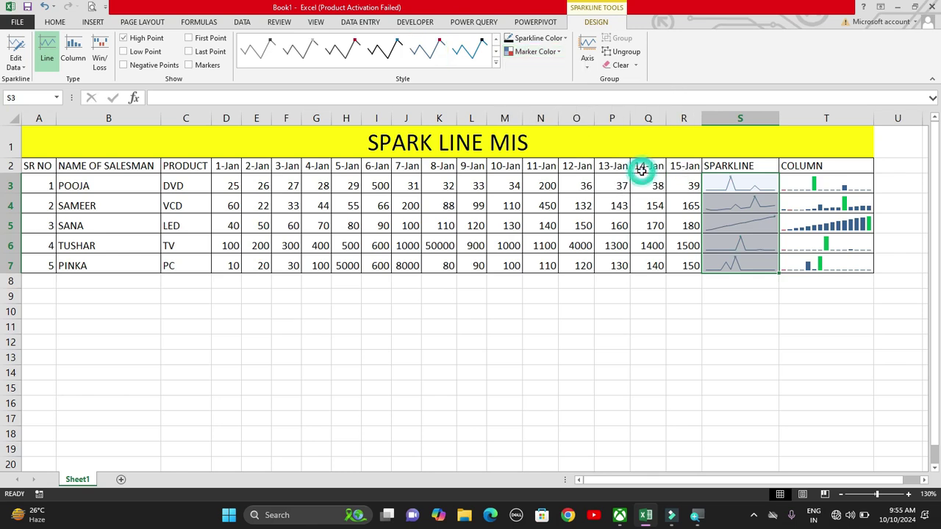
Set the line sparklines' low point markers to red and check individual sparklines
left_click(552, 51)
mouse_move(552, 112)
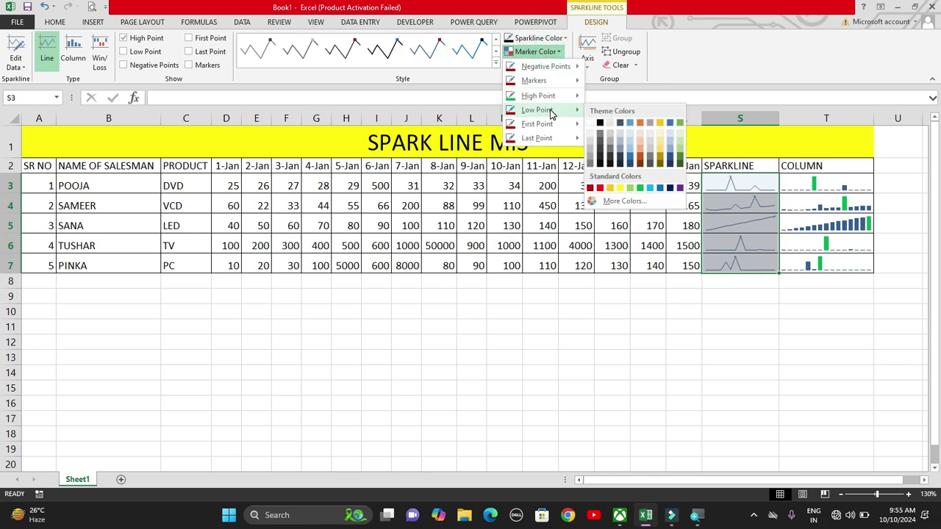
left_click(600, 188)
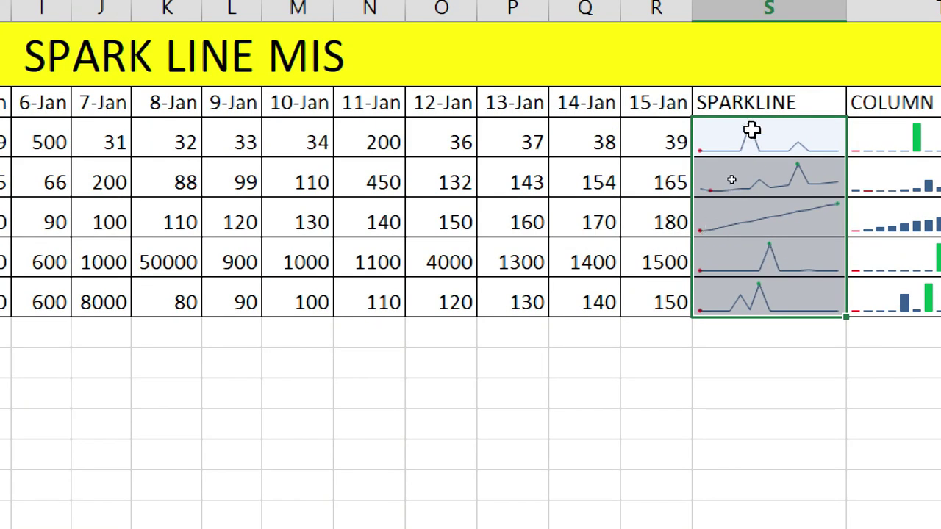
left_click(774, 130)
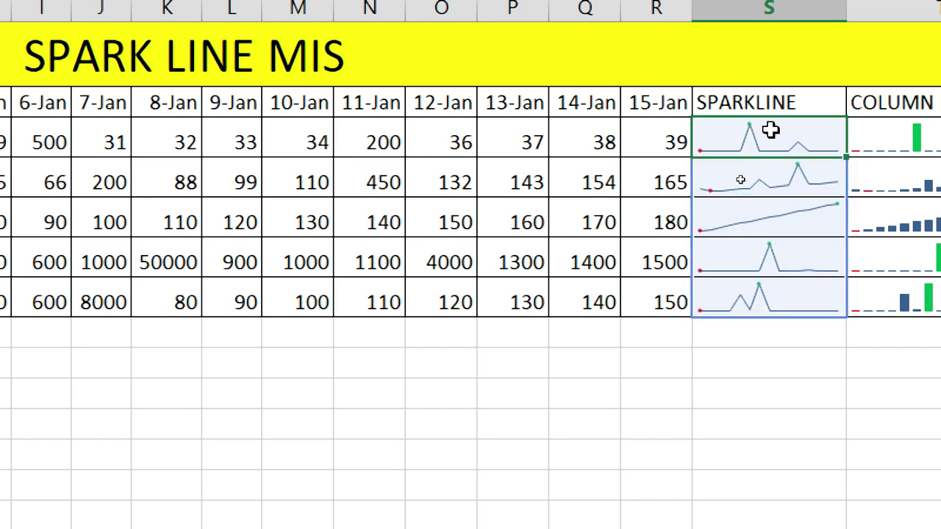
left_click(720, 191)
left_click(720, 227)
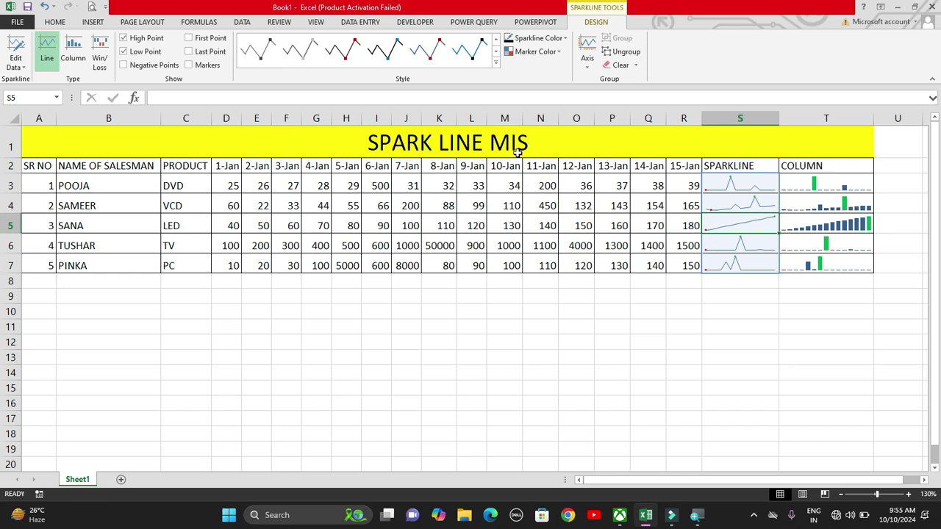
left_click(473, 313)
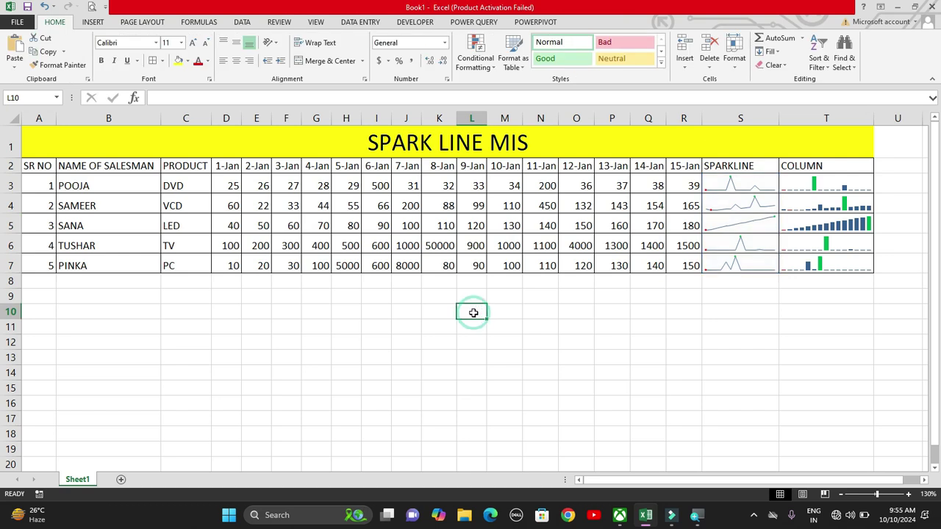